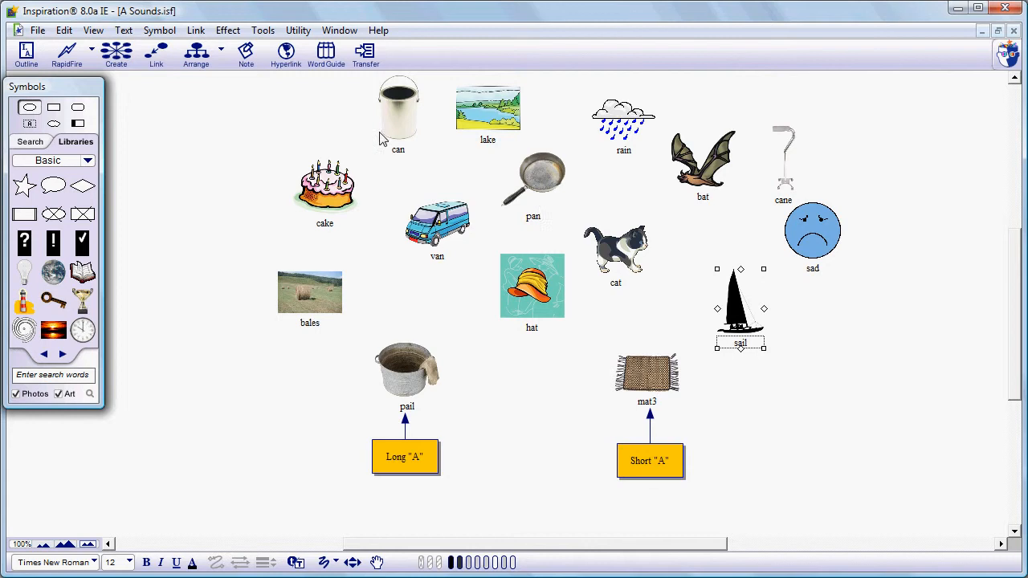
Enable the Listen Tool in the Audio preferences
click(298, 32)
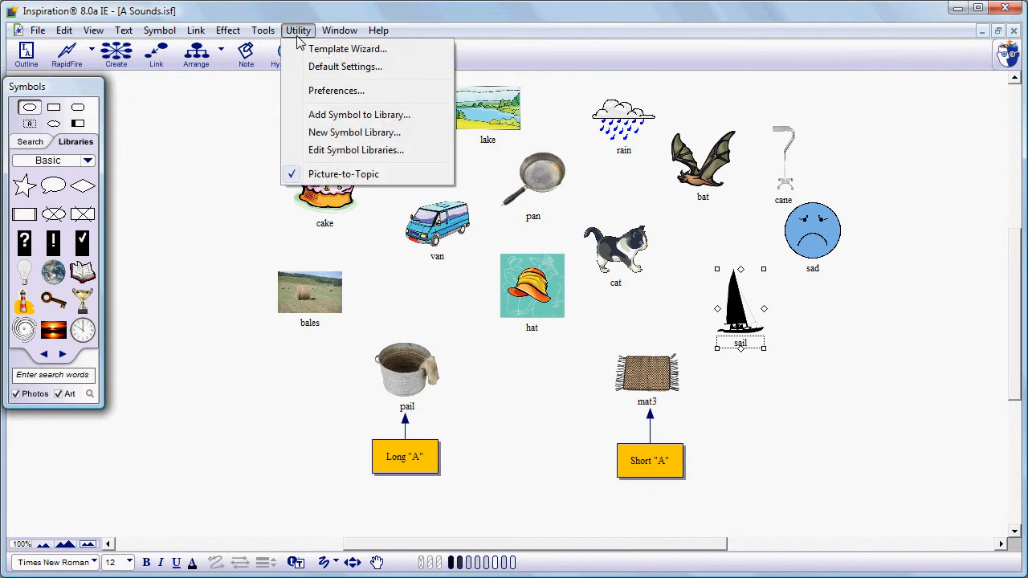
click(318, 90)
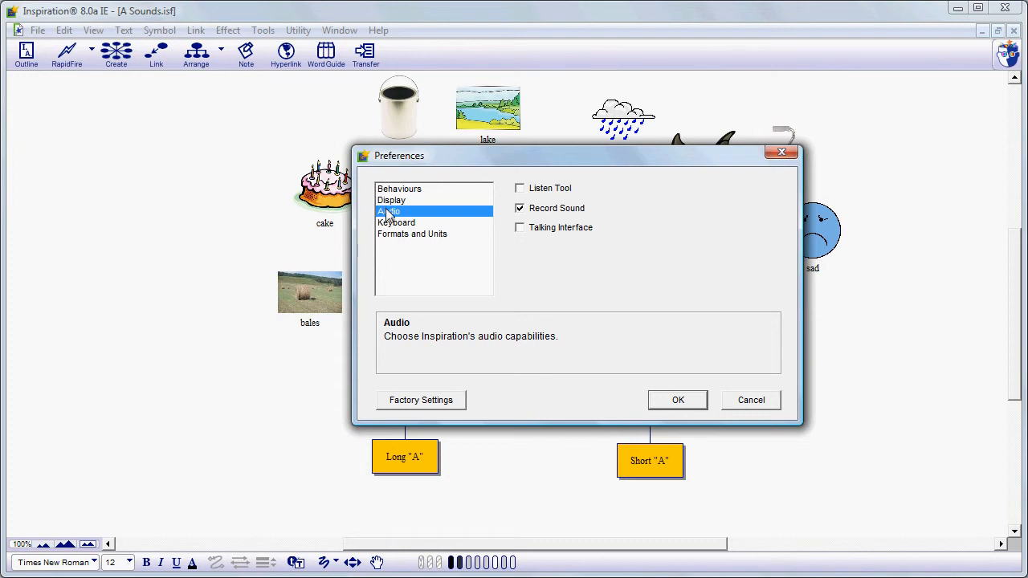
click(519, 189)
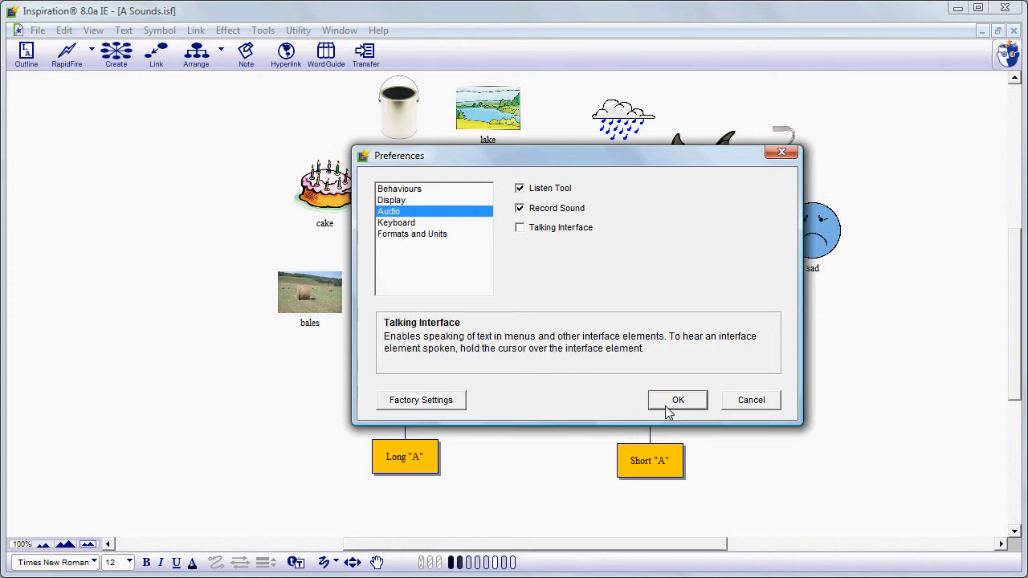
click(677, 399)
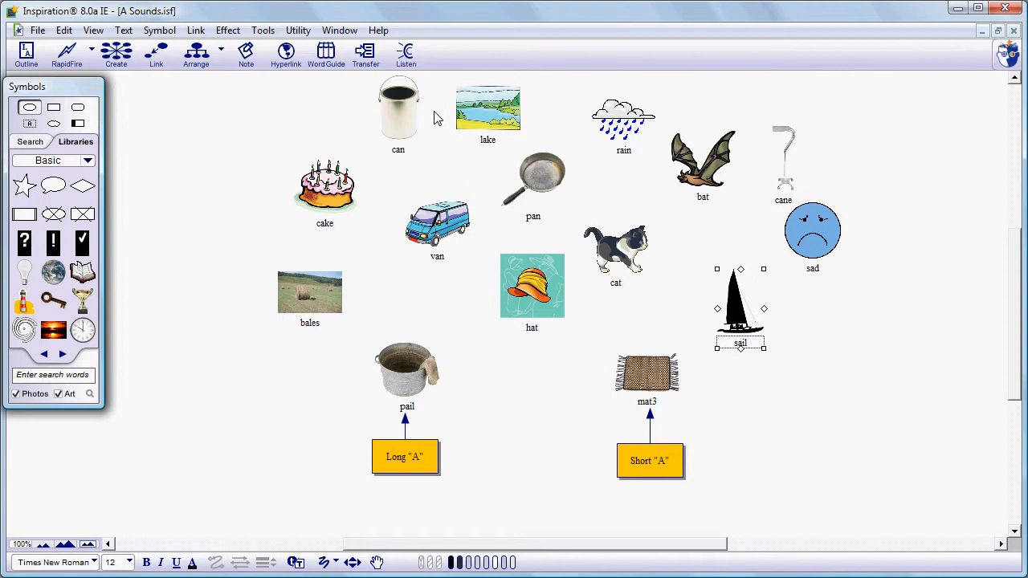
Turn on the Listen tool and have the lake picture's label read aloud
click(411, 69)
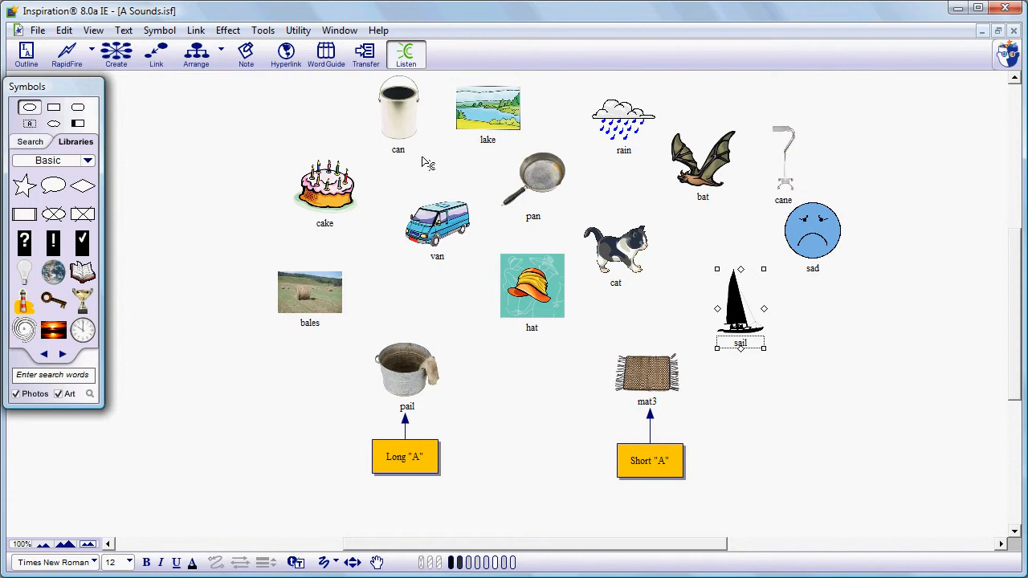
click(490, 113)
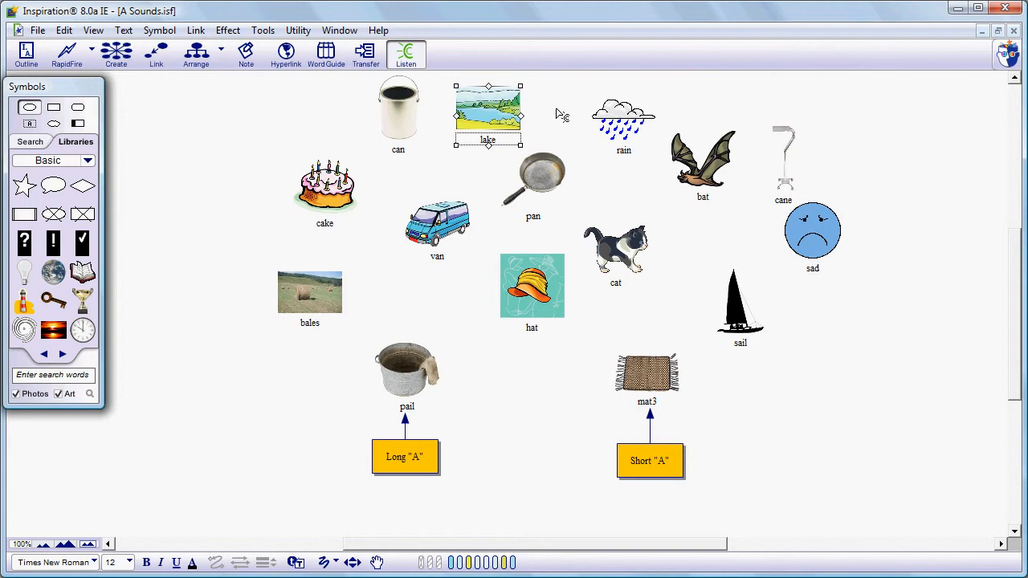
Move the lake picture beside the bales picture and link the Long "A" box to it
drag(506, 119, 269, 333)
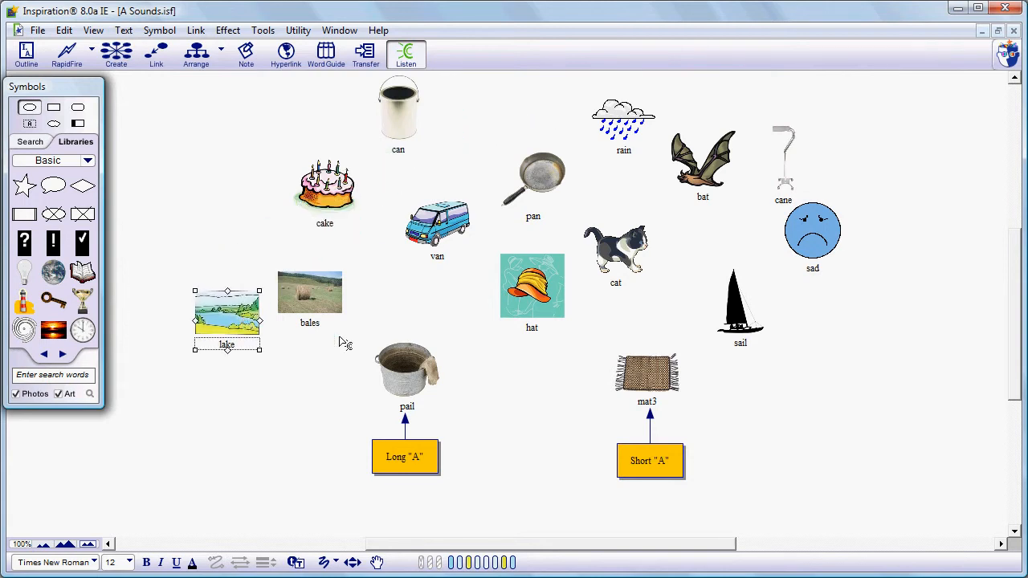
click(379, 383)
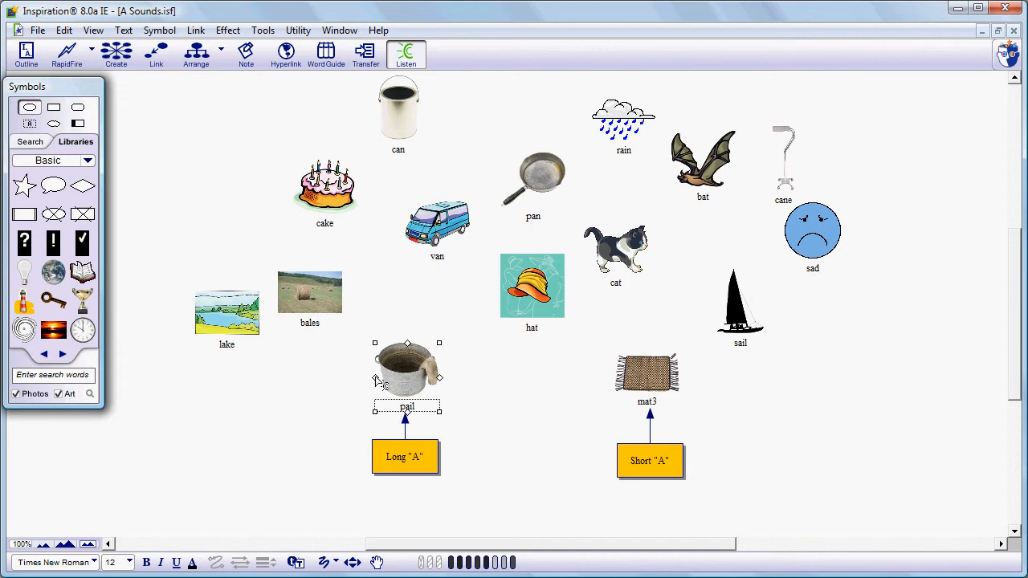
click(383, 455)
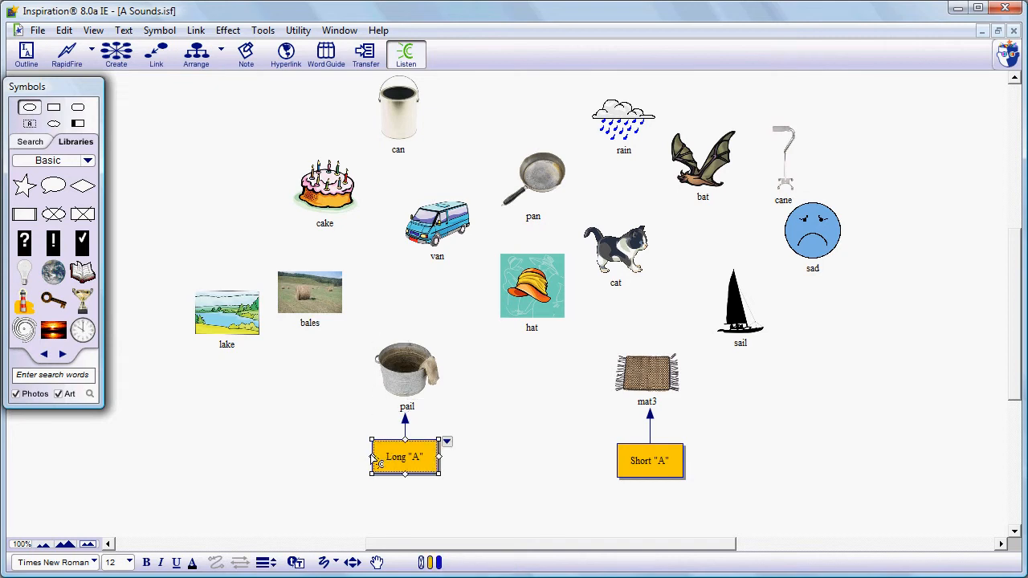
drag(374, 459, 260, 346)
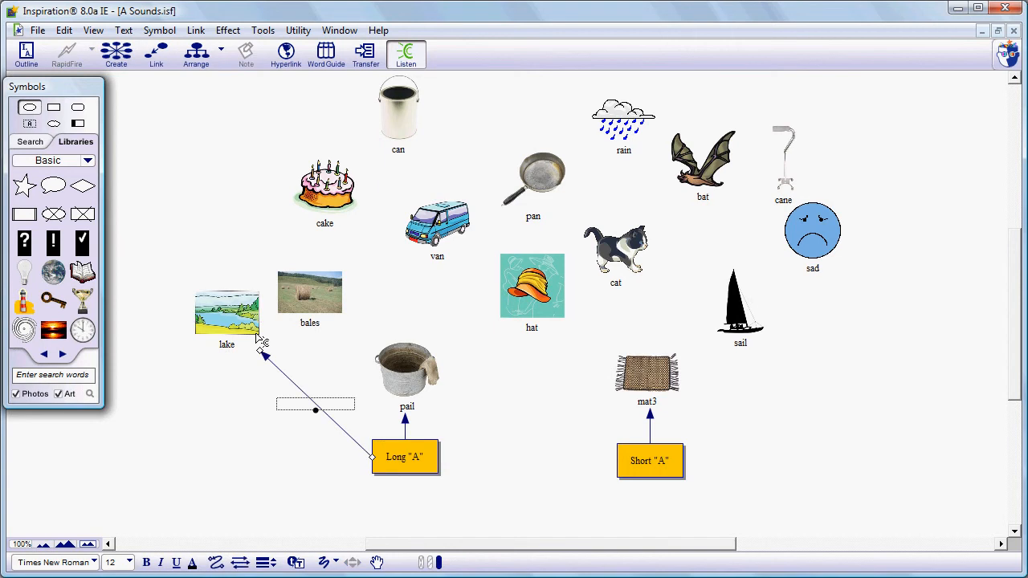
Link the Long "A" box to the bales picture
click(301, 302)
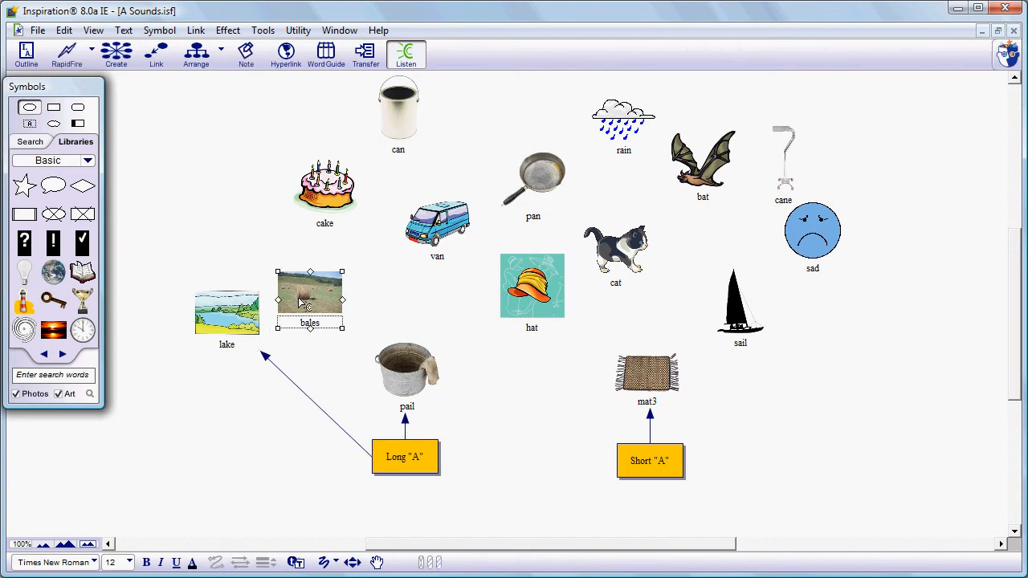
click(378, 471)
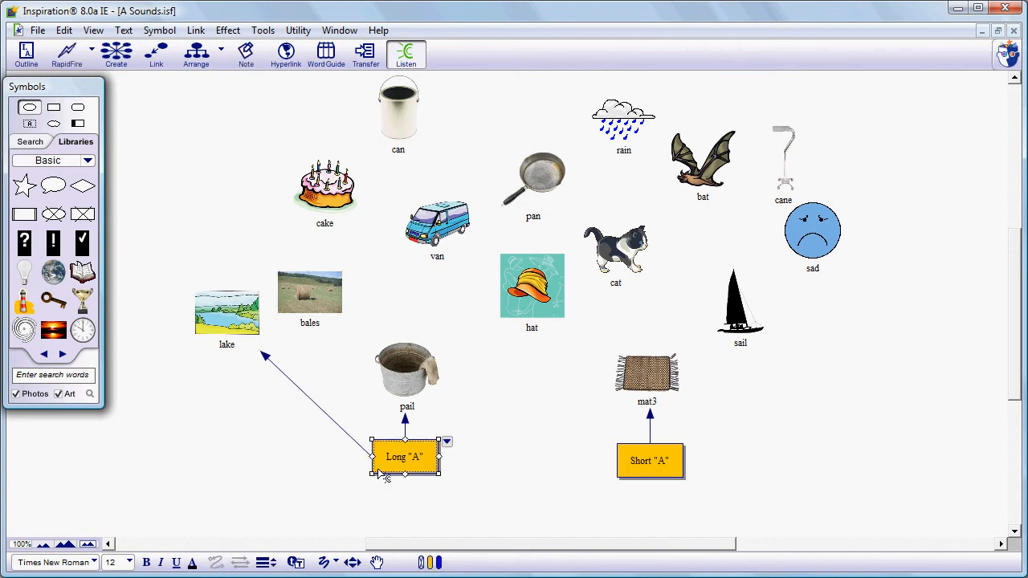
drag(381, 465, 328, 320)
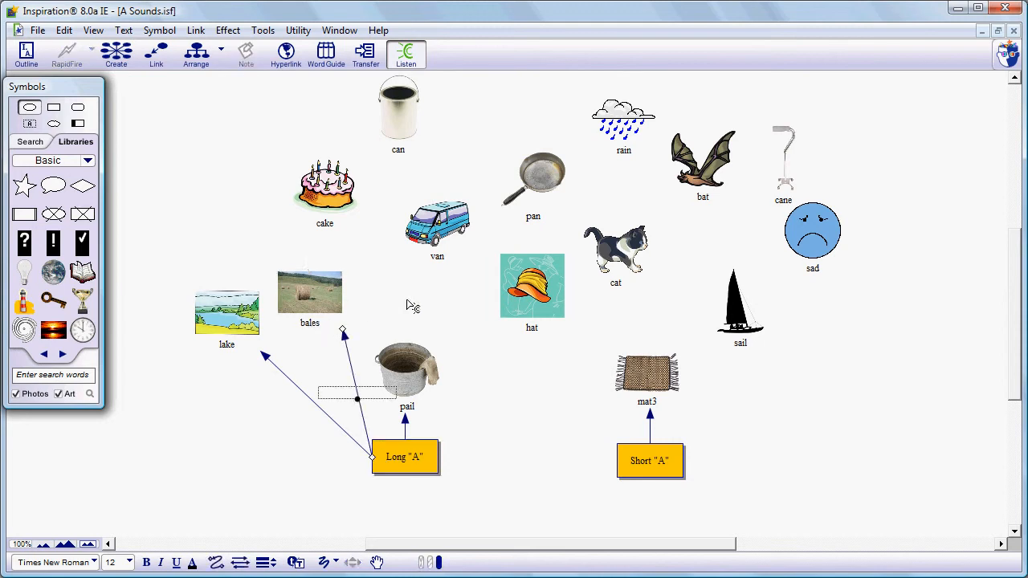
Turn the Listen tool back on, sample Adult Male #5 and #7, and set the speaking voice to Mike
click(471, 394)
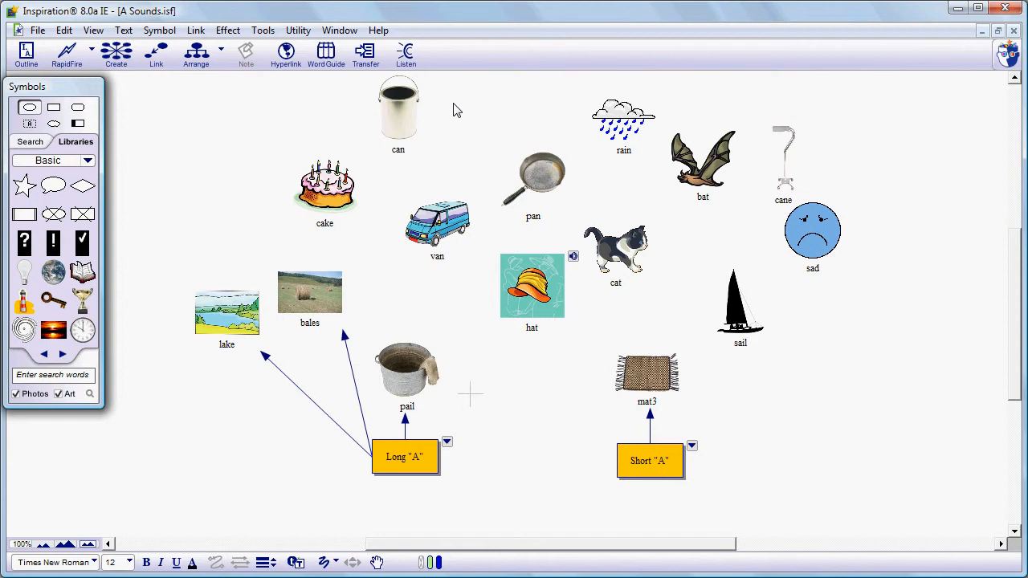
click(408, 64)
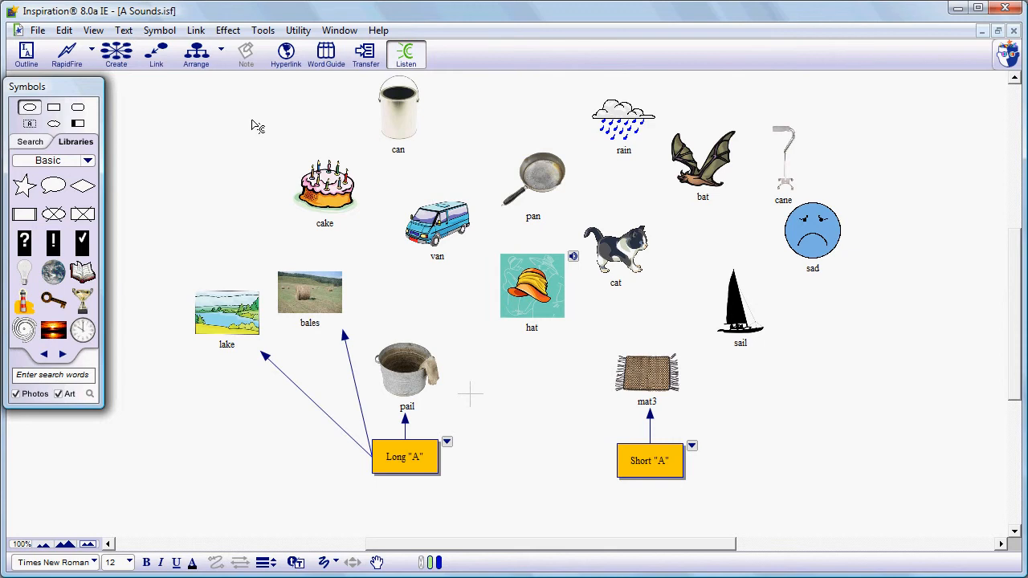
click(261, 32)
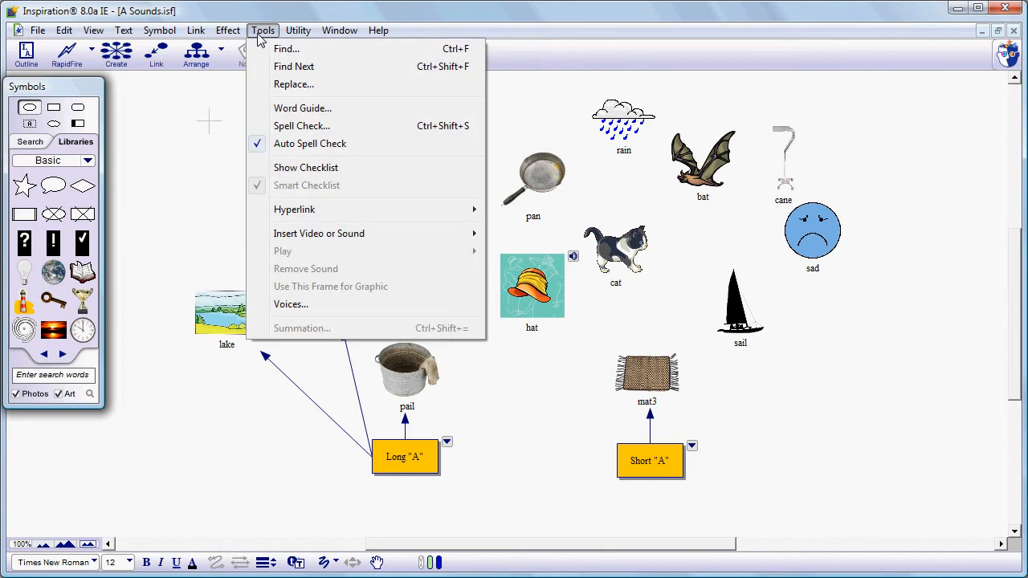
click(289, 304)
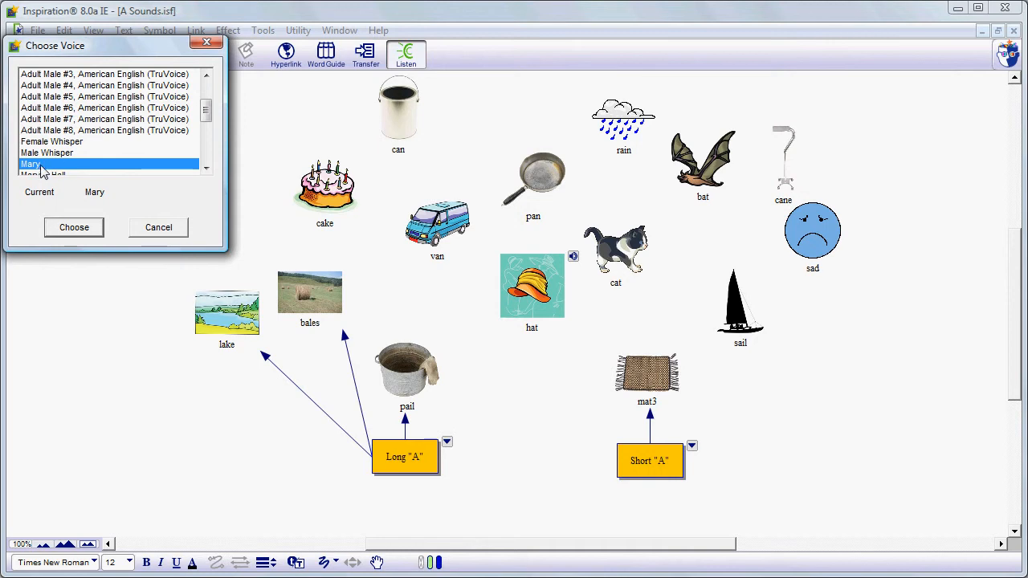
click(81, 97)
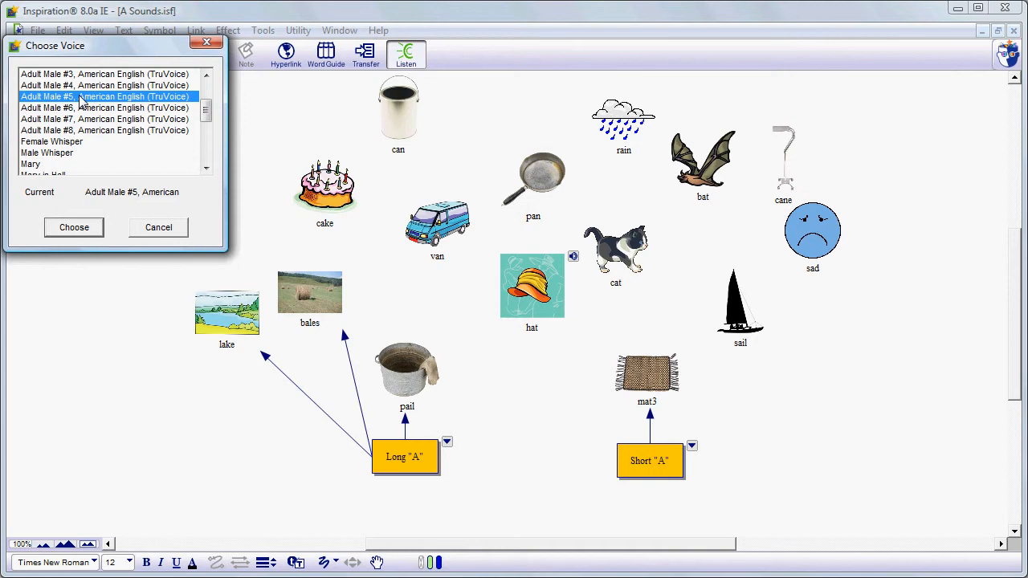
click(82, 119)
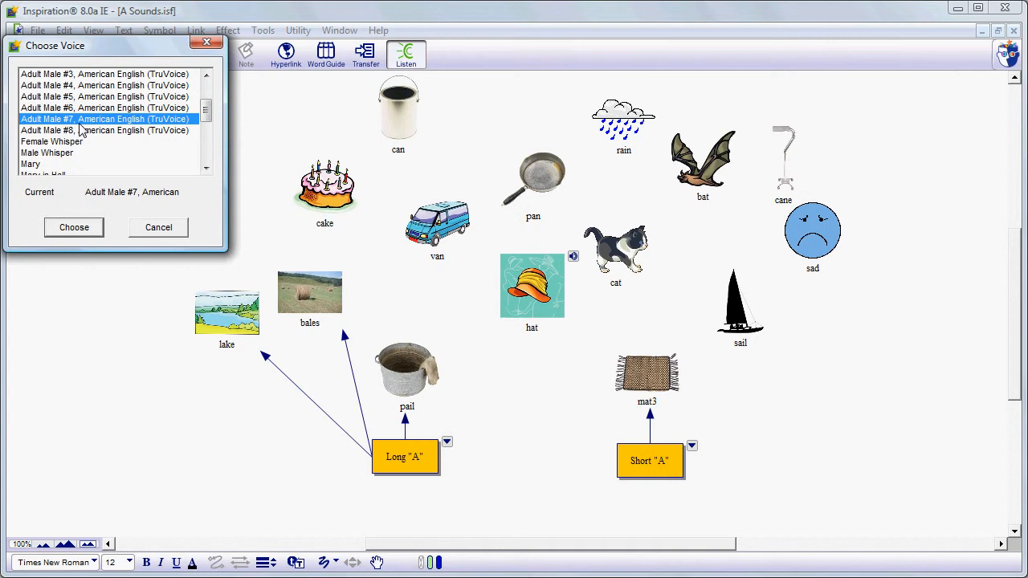
scroll(82, 131, down, 3)
click(32, 120)
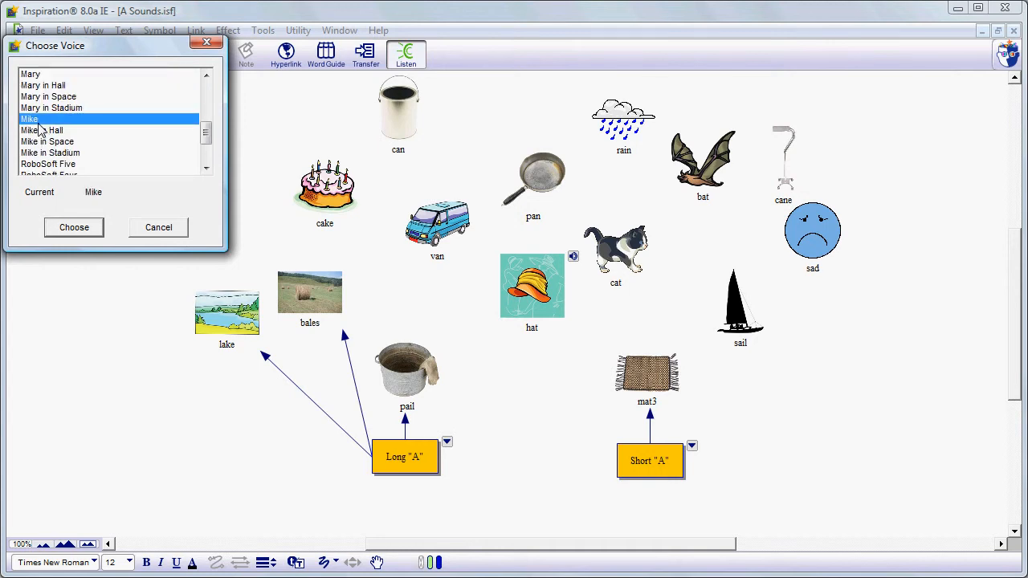
click(71, 229)
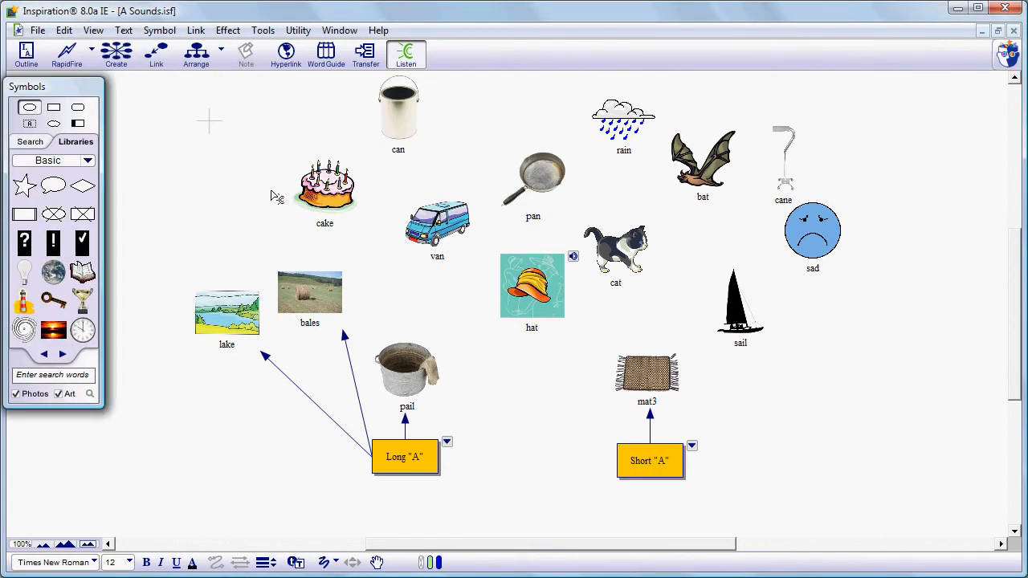
Have the cake and can labels read aloud in the chosen voice
click(323, 194)
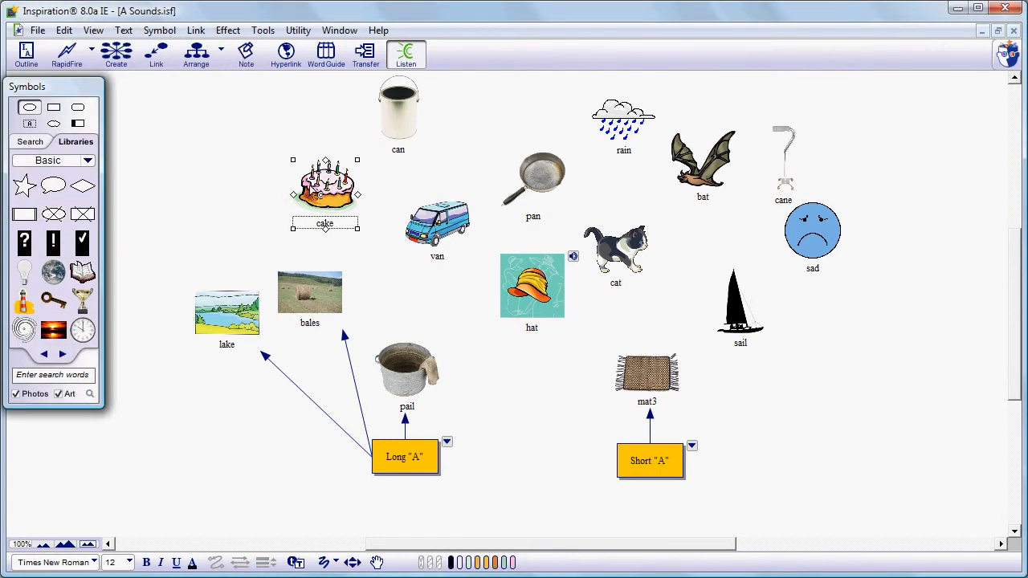
click(391, 131)
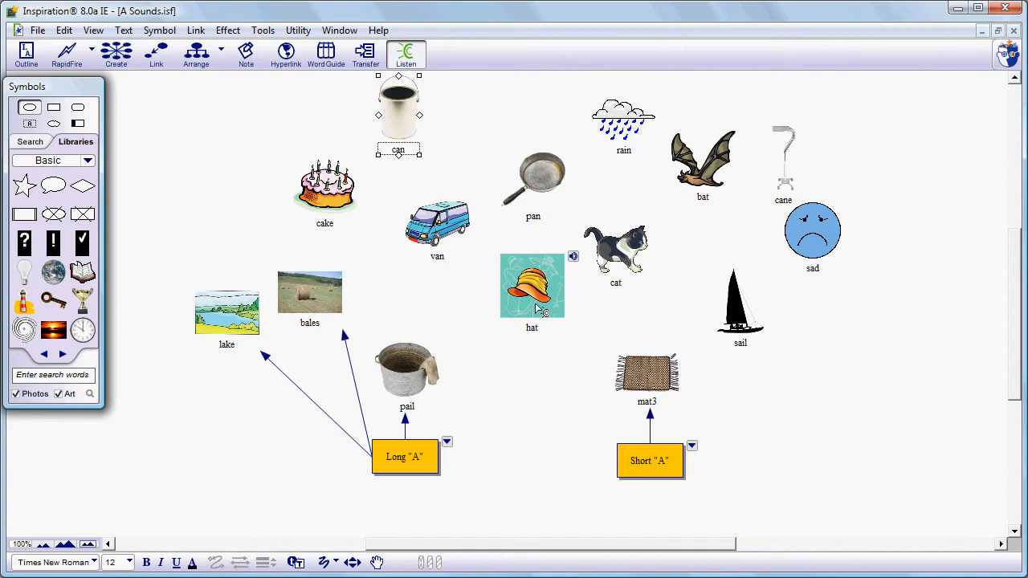
Record a sound clip of about 3 seconds for the hat picture, save it and play it back
click(356, 392)
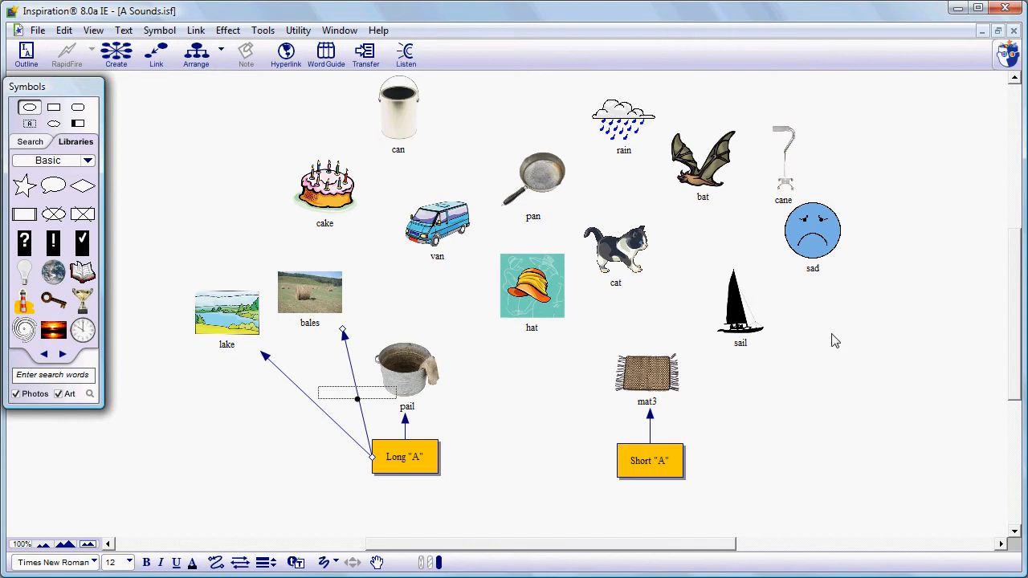
click(543, 298)
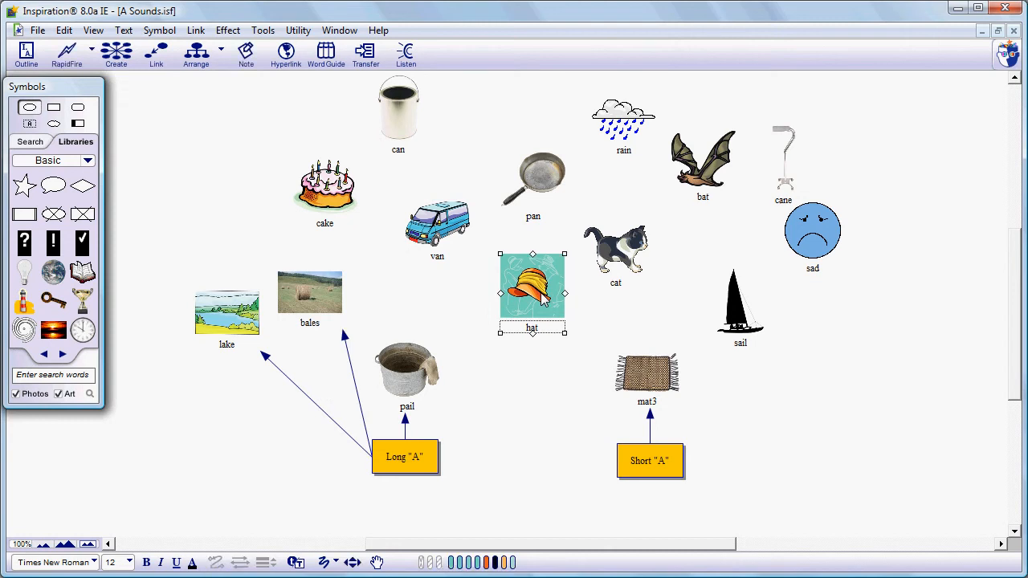
right_click(543, 299)
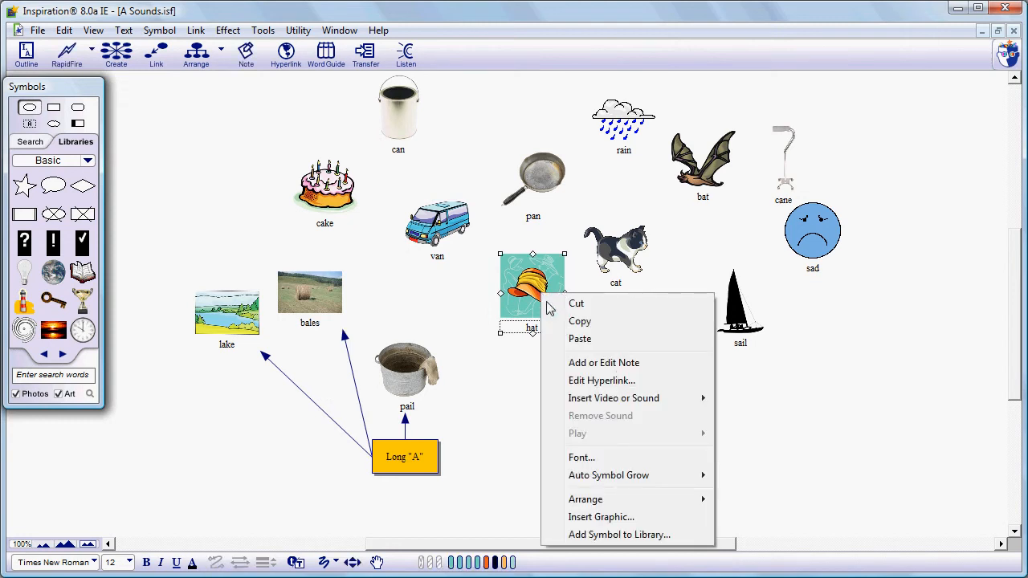
mouse_move(587, 397)
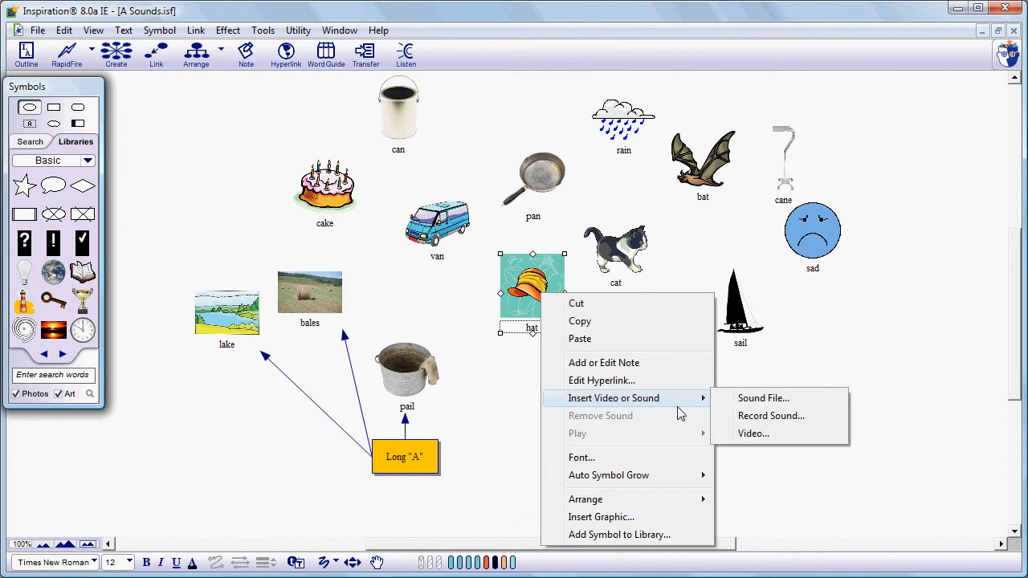
click(731, 421)
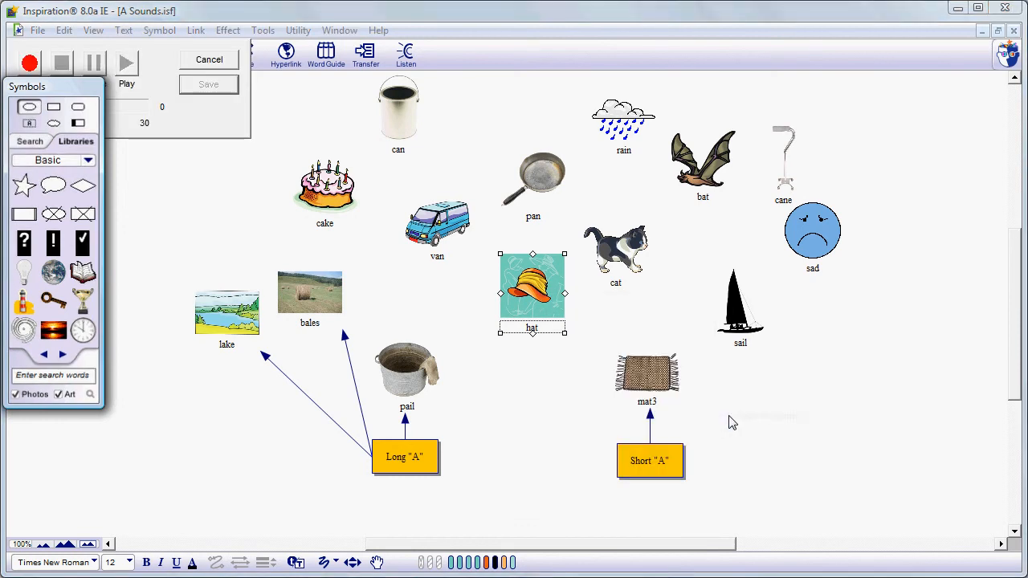
click(30, 67)
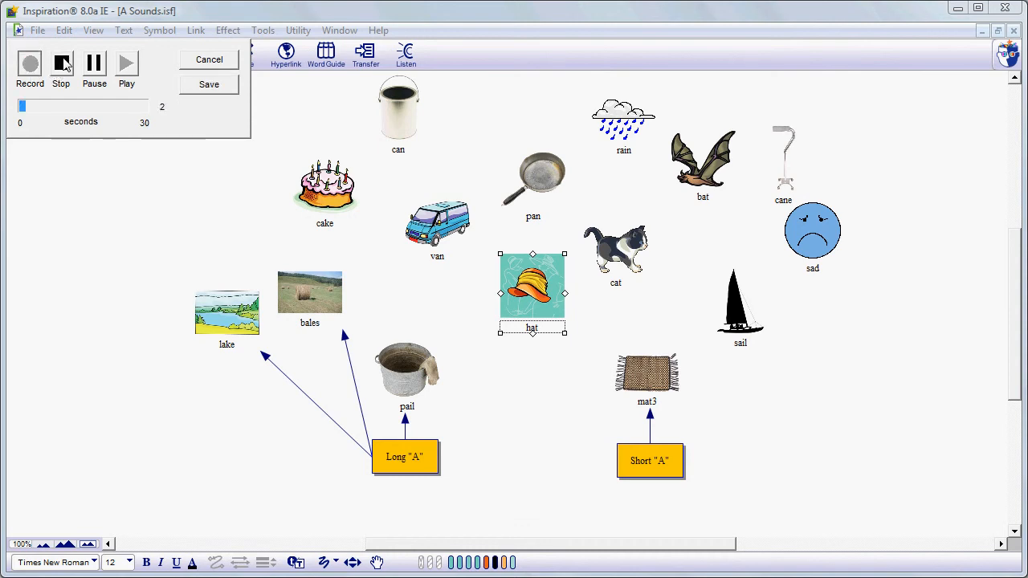
click(65, 64)
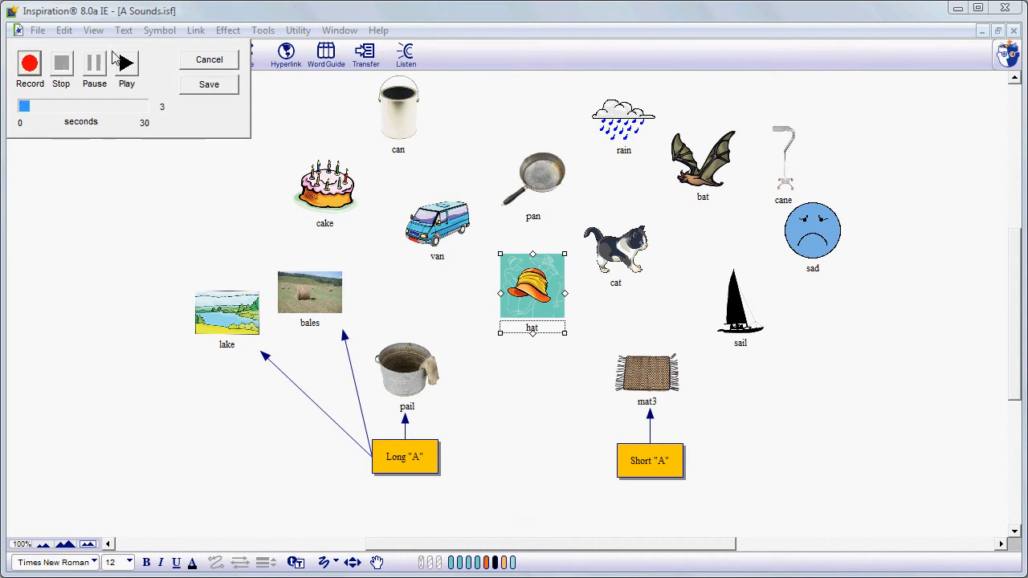
click(186, 86)
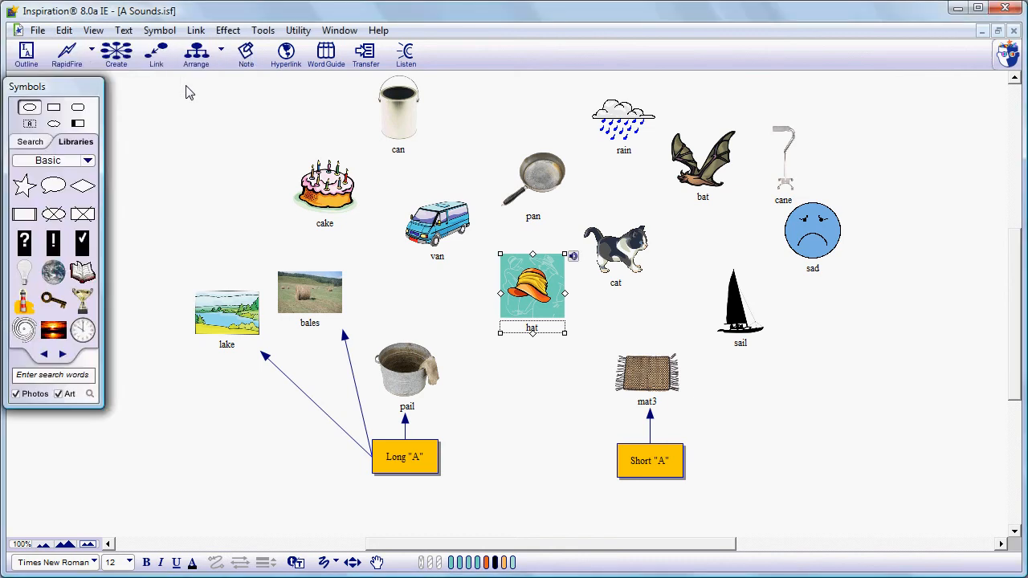
click(573, 257)
Set the Quick Controls to Always Show and select the can picture
click(93, 31)
mouse_move(152, 347)
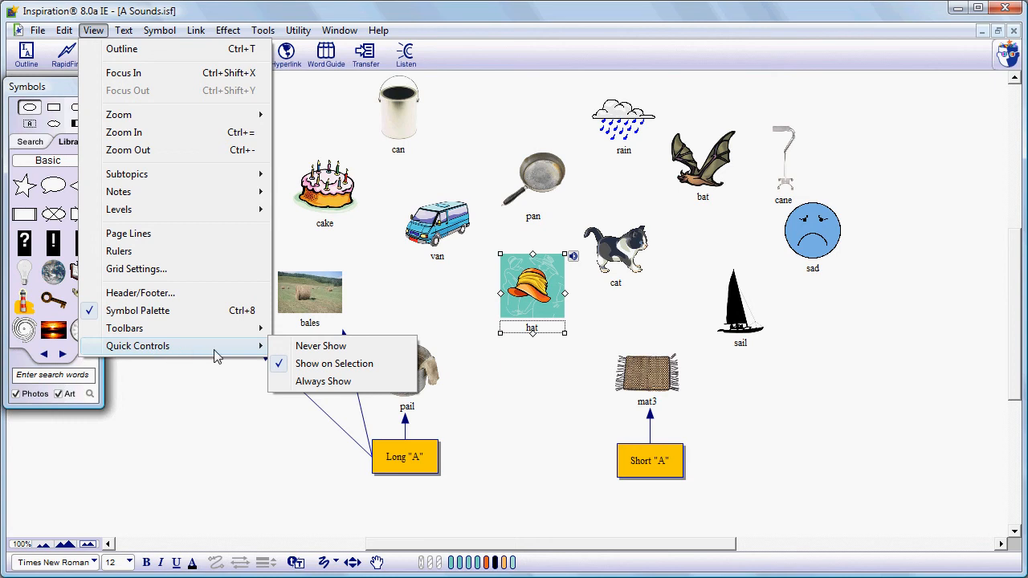
click(313, 381)
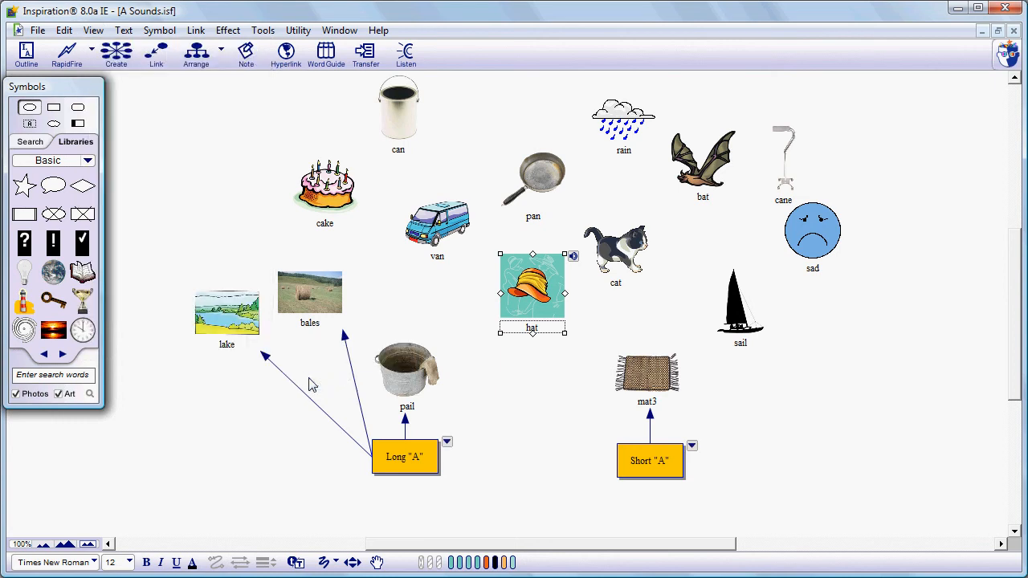
click(474, 399)
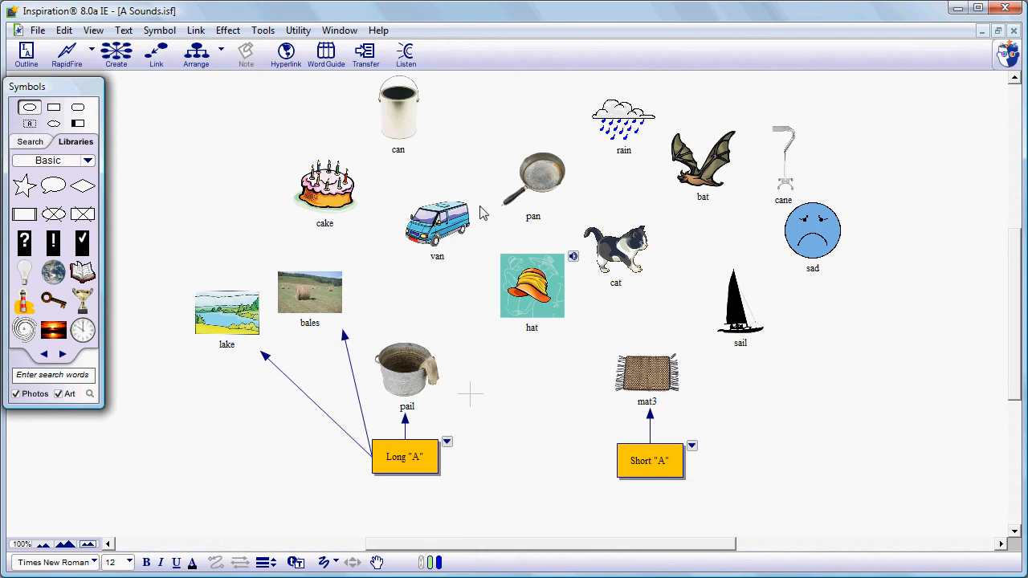
click(399, 114)
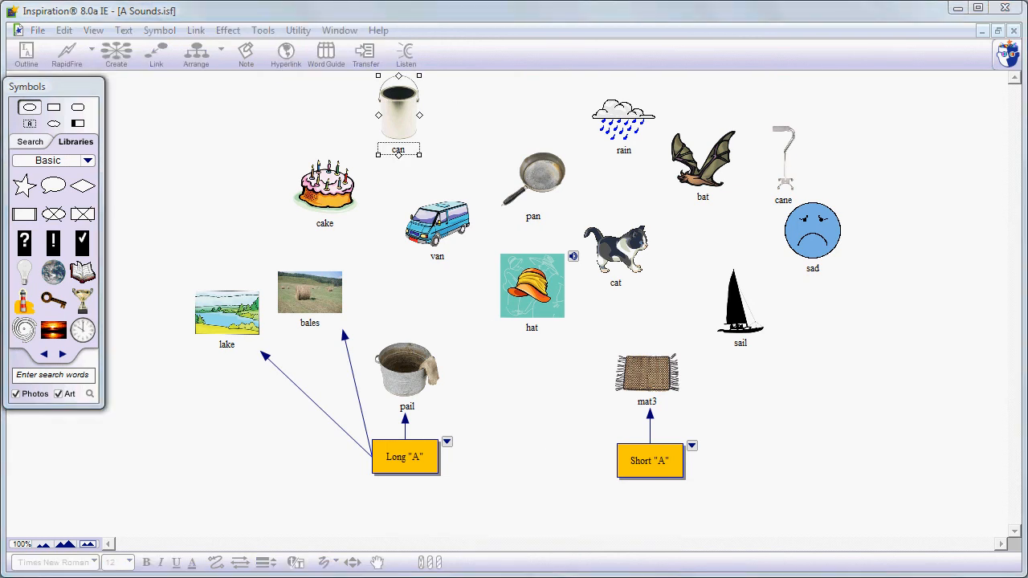